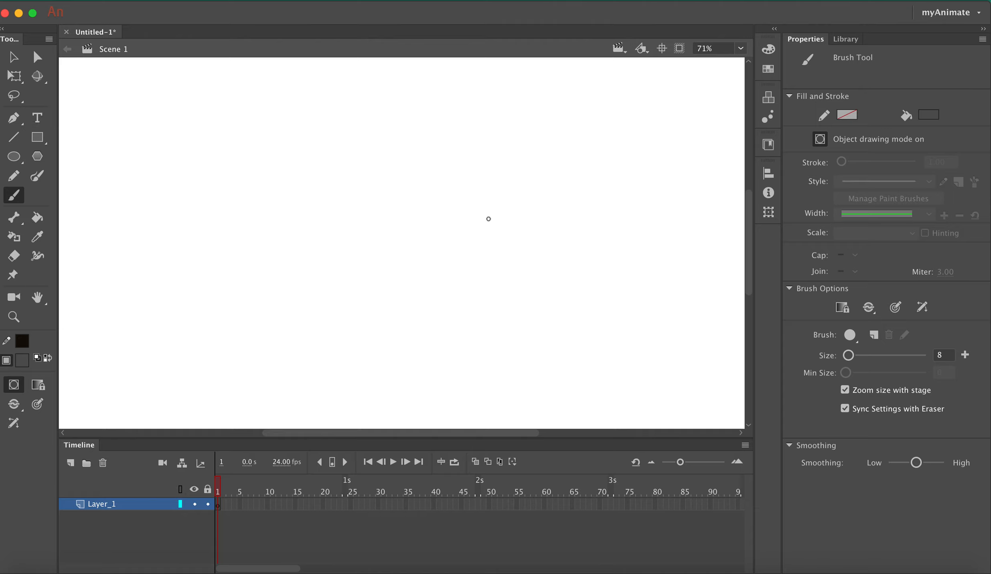
Step: Turn off object drawing mode and paint two wavy brush strokes that cross each other, redoing the second stroke so they overlap
left_click(821, 141)
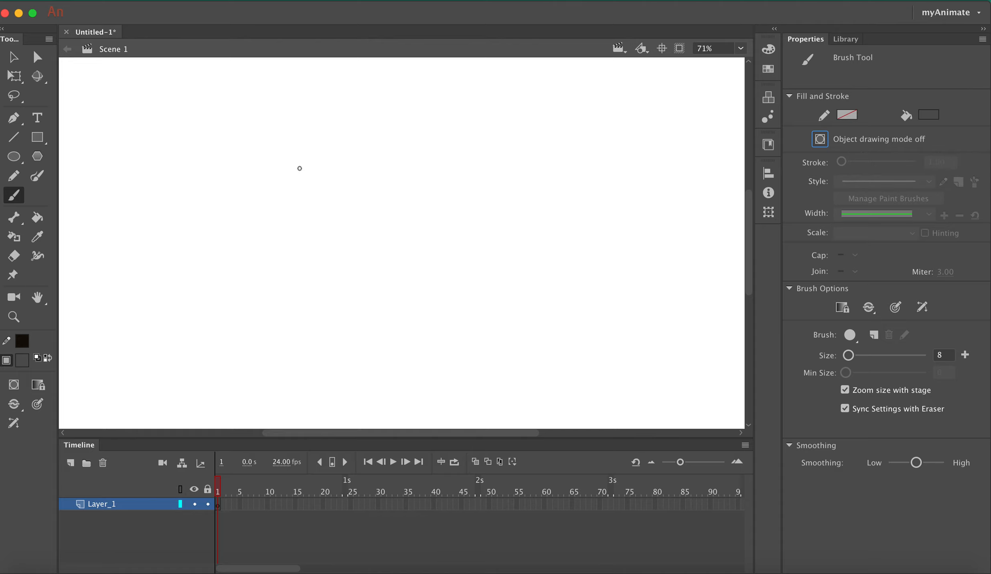
mouse_move(205, 254)
left_mouse_down()
mouse_move(216, 234)
mouse_move(377, 231)
mouse_move(531, 207)
mouse_move(494, 193)
mouse_move(594, 271)
mouse_move(690, 270)
left_mouse_up()
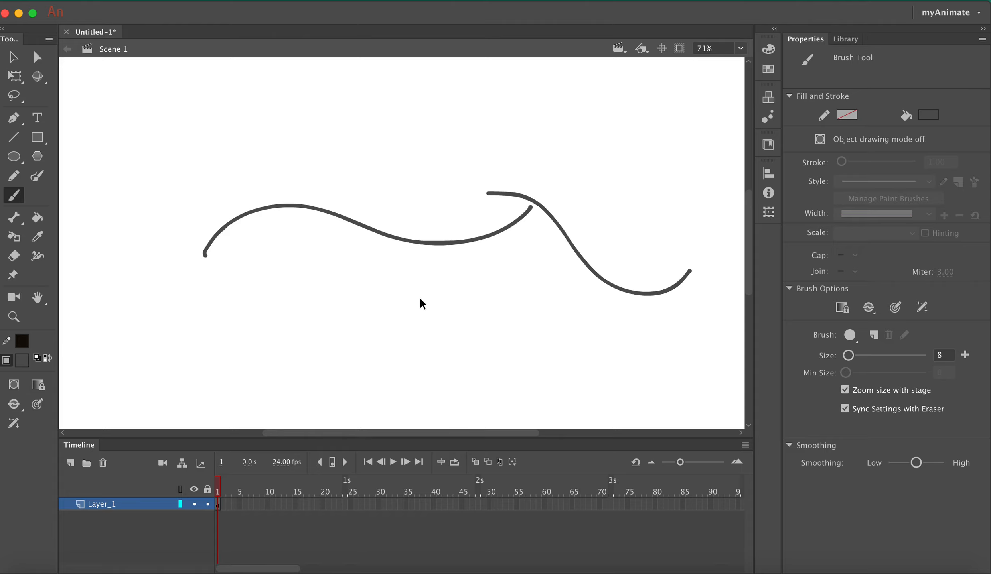
key("super+z")
left_click_drag(468, 198, 687, 256)
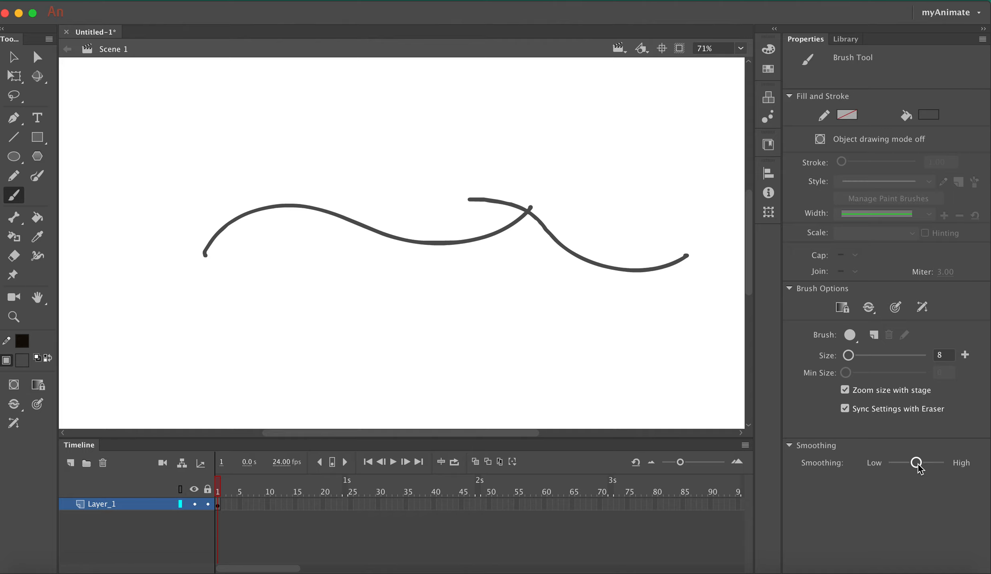
Step: Lower the brush smoothing and return it to the middle of its range
left_click_drag(916, 463, 903, 463)
left_click_drag(903, 463, 917, 463)
left_click(895, 311)
Step: Select and deselect the overlapping strokes with the Selection tool to check whether they form one merged shape
left_click(13, 57)
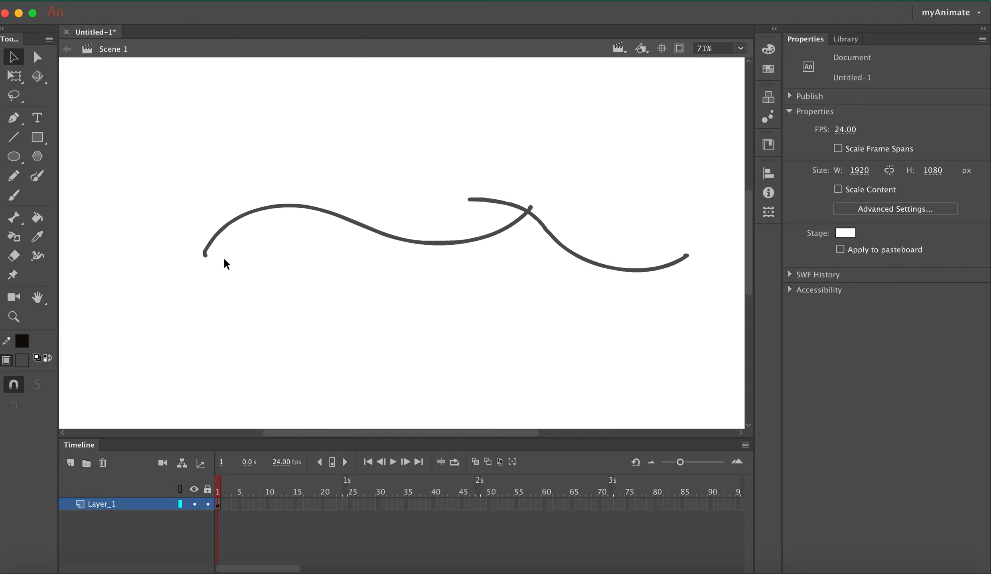
left_click(318, 212)
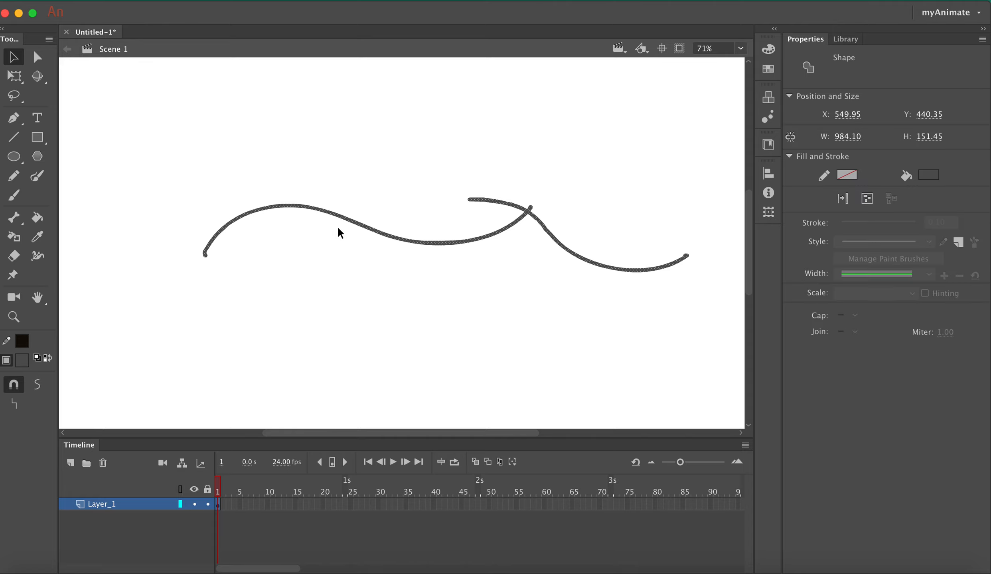
left_click(332, 261)
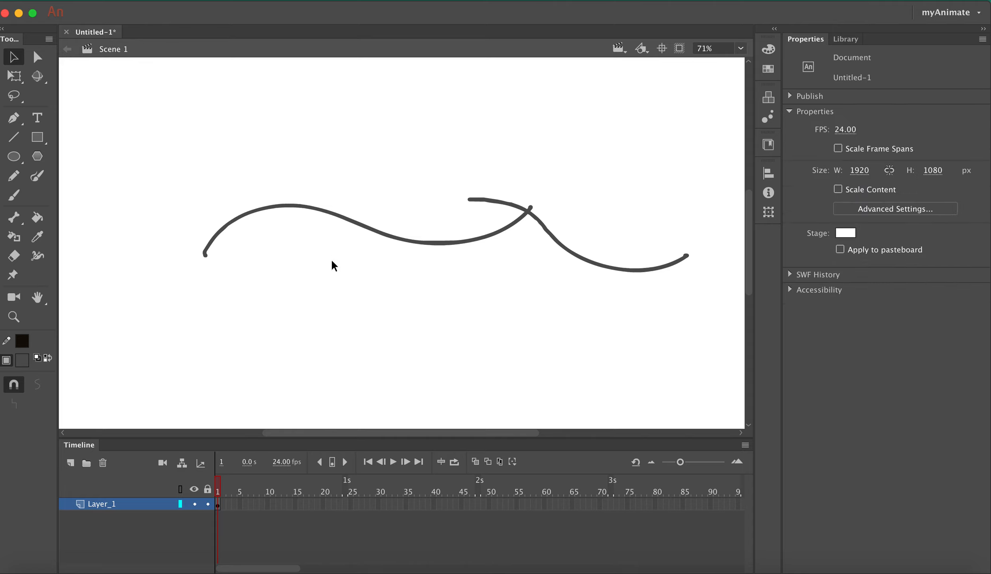
left_click(340, 220)
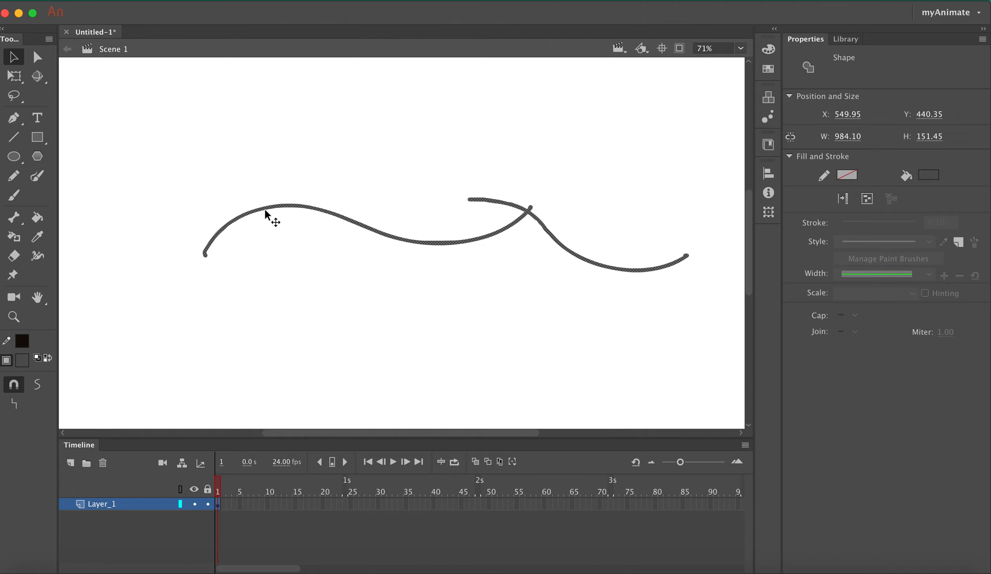
left_click(215, 382)
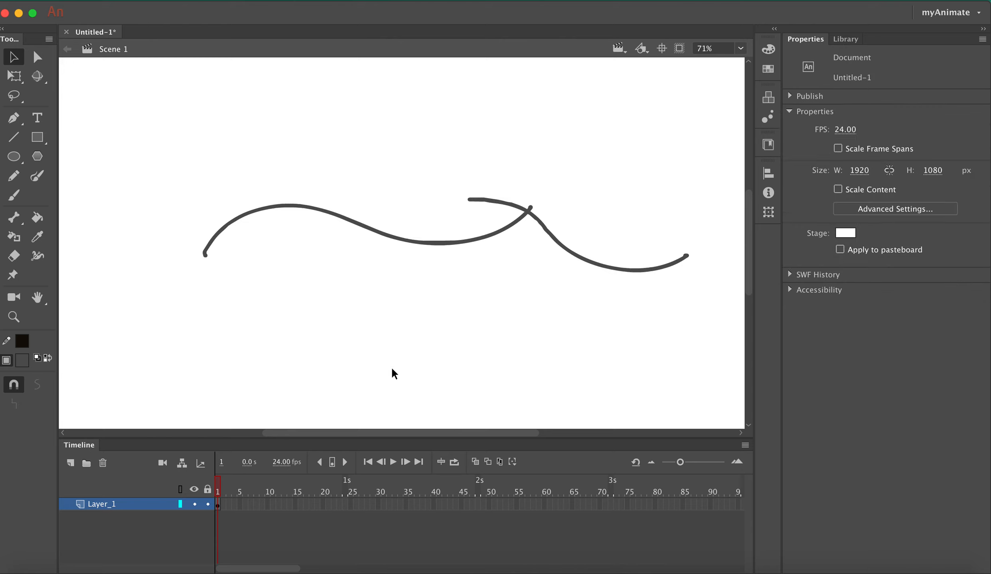
Step: Select the merged brush shape, move it up and to the left on the stage to about X 504, and deselect it
left_click(346, 223)
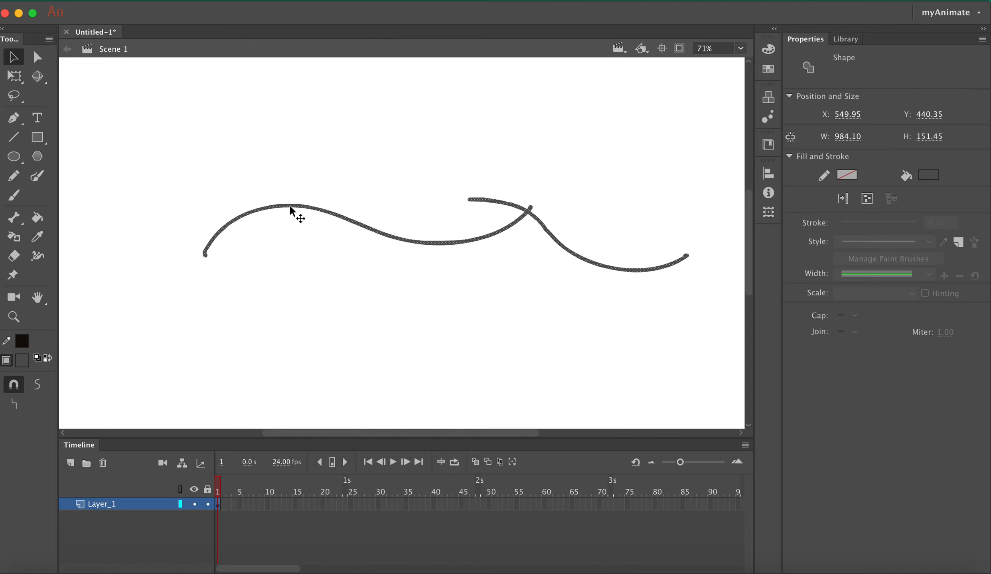
mouse_move(290, 208)
left_mouse_down()
mouse_move(265, 203)
mouse_move(224, 148)
mouse_move(185, 303)
mouse_move(326, 170)
mouse_move(278, 188)
mouse_move(283, 207)
mouse_move(297, 183)
mouse_move(268, 193)
left_mouse_up()
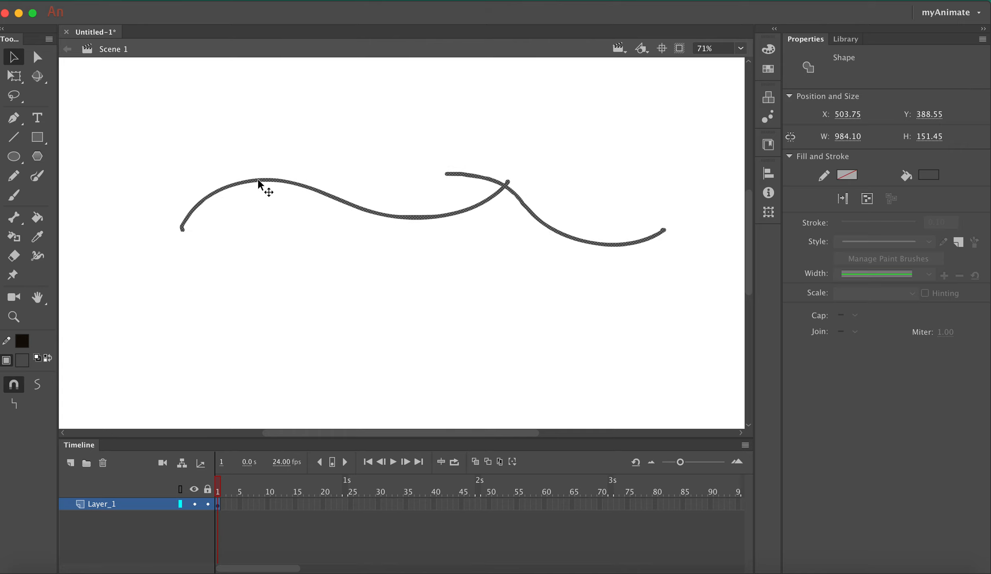
mouse_move(258, 180)
left_mouse_down()
mouse_move(264, 222)
mouse_move(252, 196)
mouse_move(279, 182)
mouse_move(259, 184)
mouse_move(258, 196)
left_mouse_up()
left_click(214, 148)
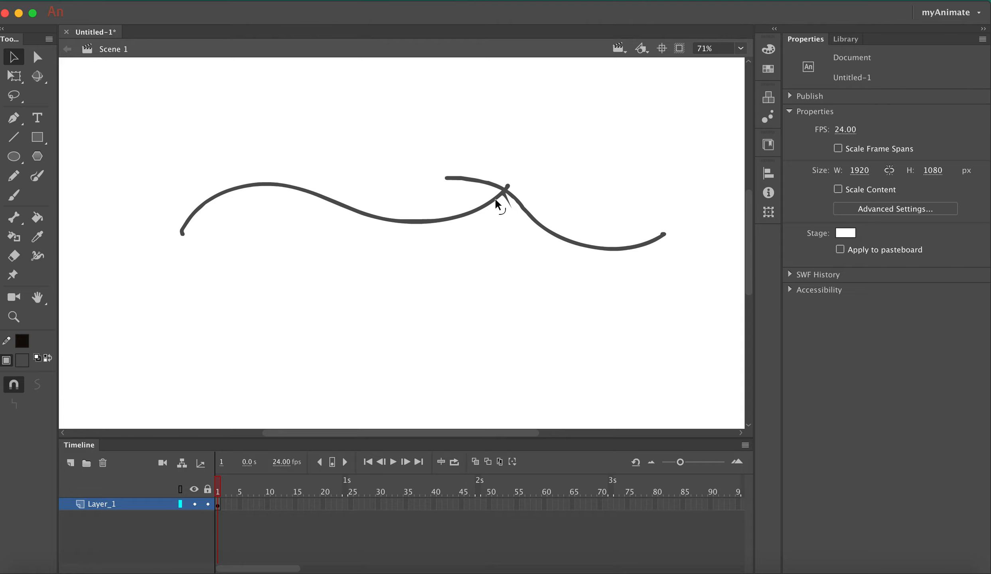
Step: Bend the shape's outline with the Selection tool, pulling out bulges and points around the crossing, the middle dip and the right end
left_click_drag(495, 200, 492, 212)
mouse_move(508, 190)
left_mouse_down()
mouse_move(539, 208)
mouse_move(503, 176)
left_mouse_up()
mouse_move(600, 248)
left_mouse_down()
mouse_move(599, 259)
mouse_move(612, 230)
mouse_move(611, 266)
left_mouse_up()
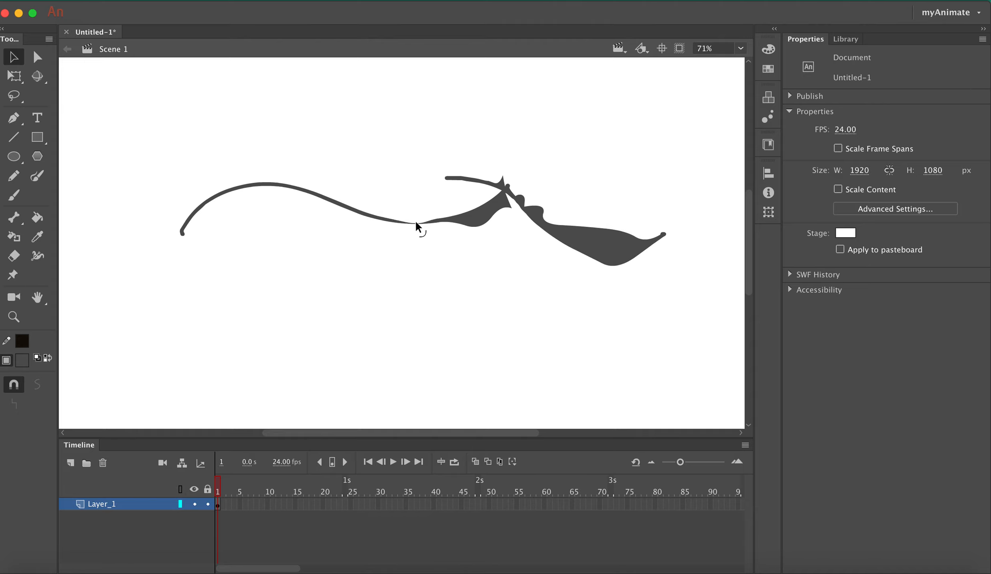
mouse_move(415, 220)
left_mouse_down()
mouse_move(413, 194)
mouse_move(420, 207)
left_mouse_up()
Step: Move the whole reshaped form left and slightly down to about X 424, Y 418, and deselect it
left_click(476, 225)
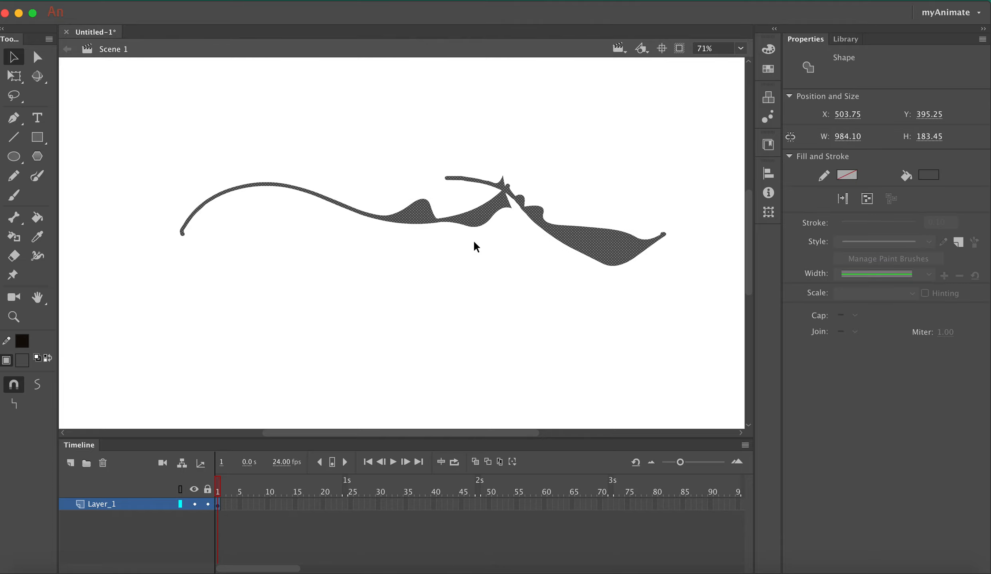
mouse_move(501, 217)
left_mouse_down()
mouse_move(451, 280)
mouse_move(470, 178)
mouse_move(462, 229)
left_mouse_up()
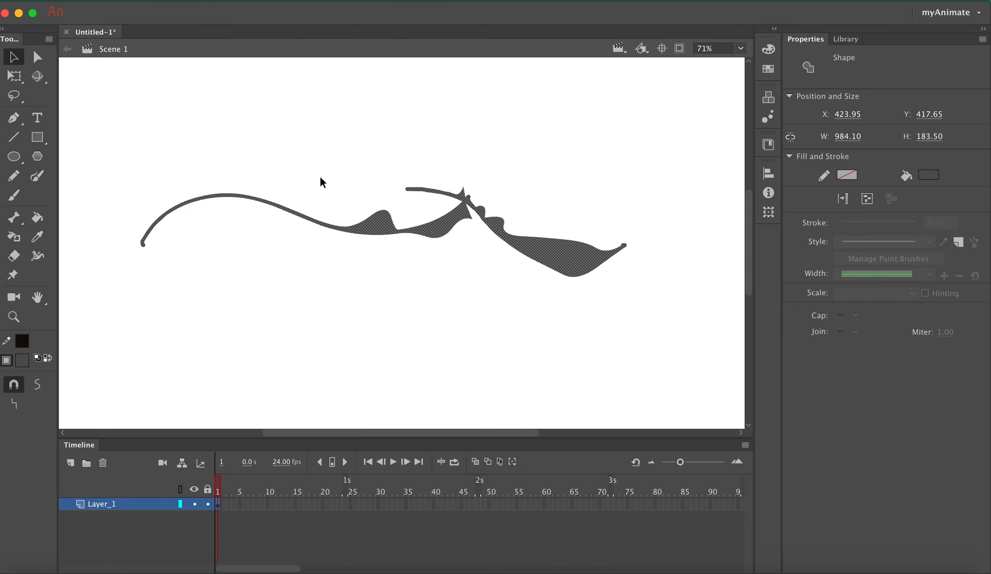
left_click(310, 236)
Step: Use the Subselection tool to reshape the middle bump into a larger blob by moving its anchor points and handles
left_click(38, 58)
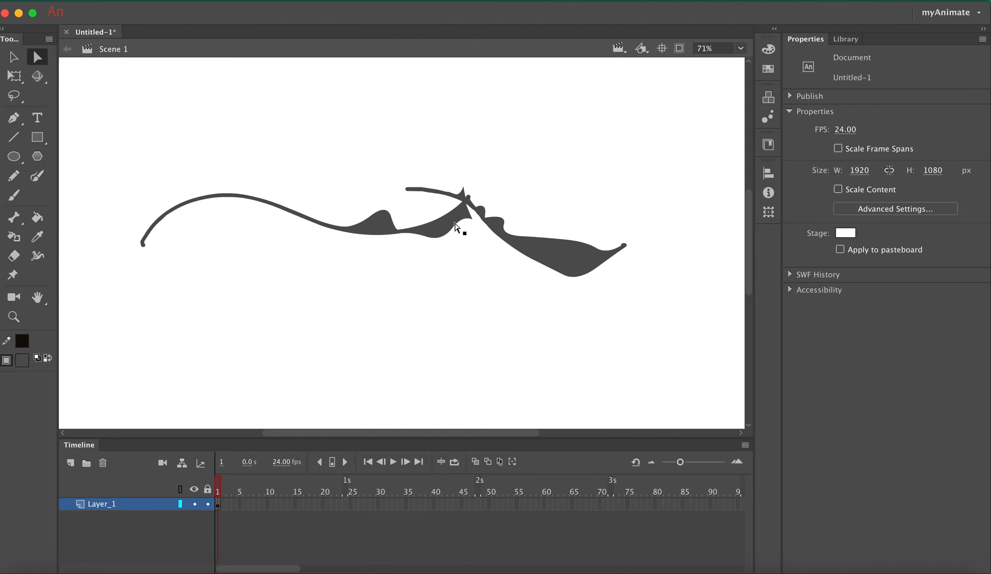
left_click(448, 219)
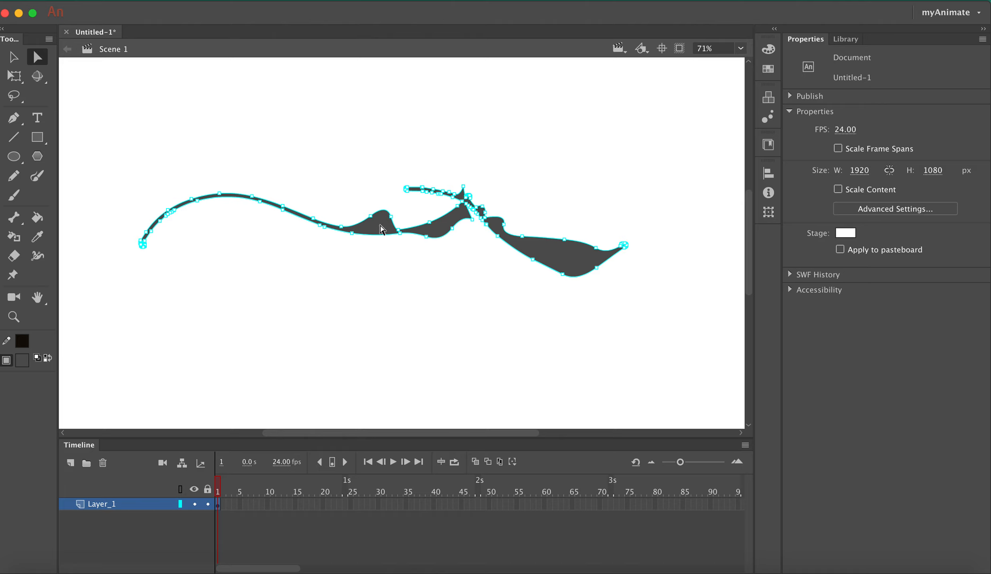
left_click_drag(372, 219, 362, 232)
mouse_move(374, 205)
left_mouse_down()
mouse_move(407, 196)
mouse_move(378, 189)
left_mouse_up()
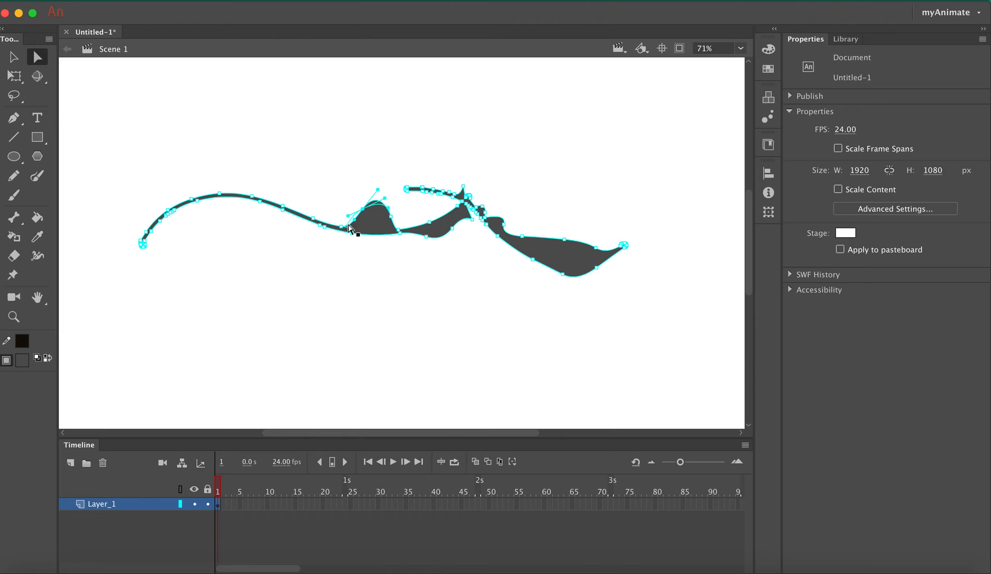
left_click_drag(349, 229, 372, 254)
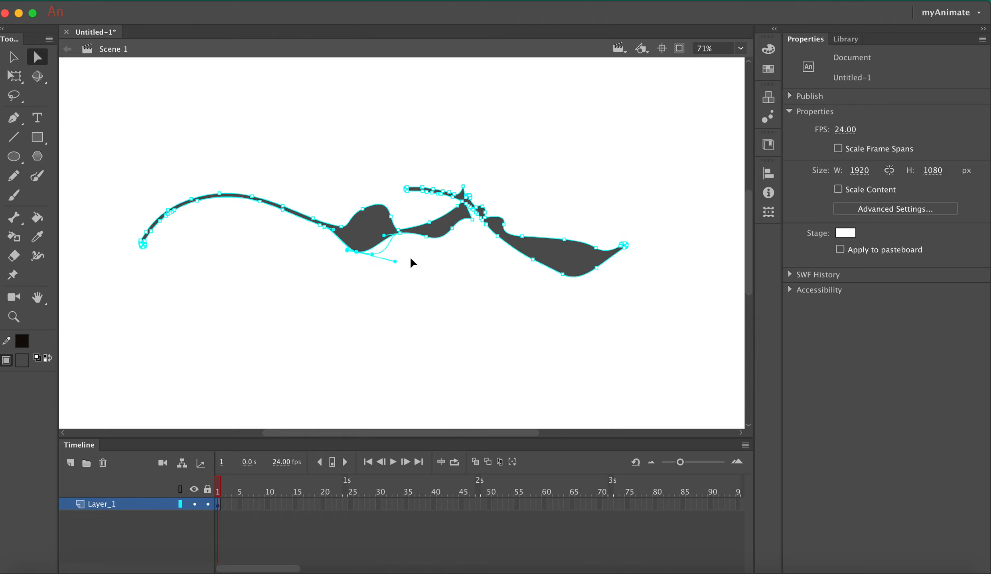
Step: Pull the anchor points on the lower edge of the right-hand blob outward to make it deeper and pointed
left_click(525, 271)
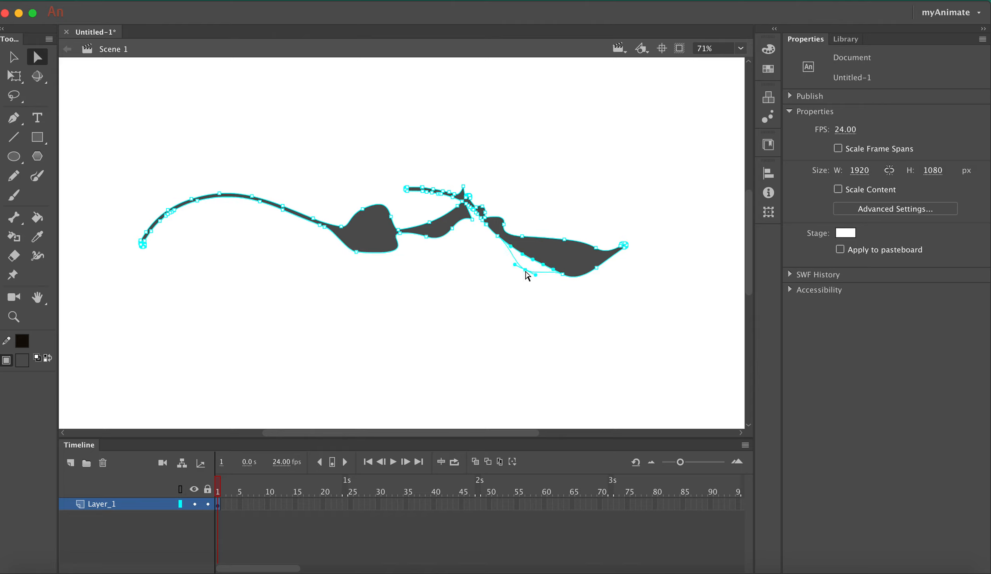
left_click_drag(526, 271, 525, 273)
left_click(544, 249)
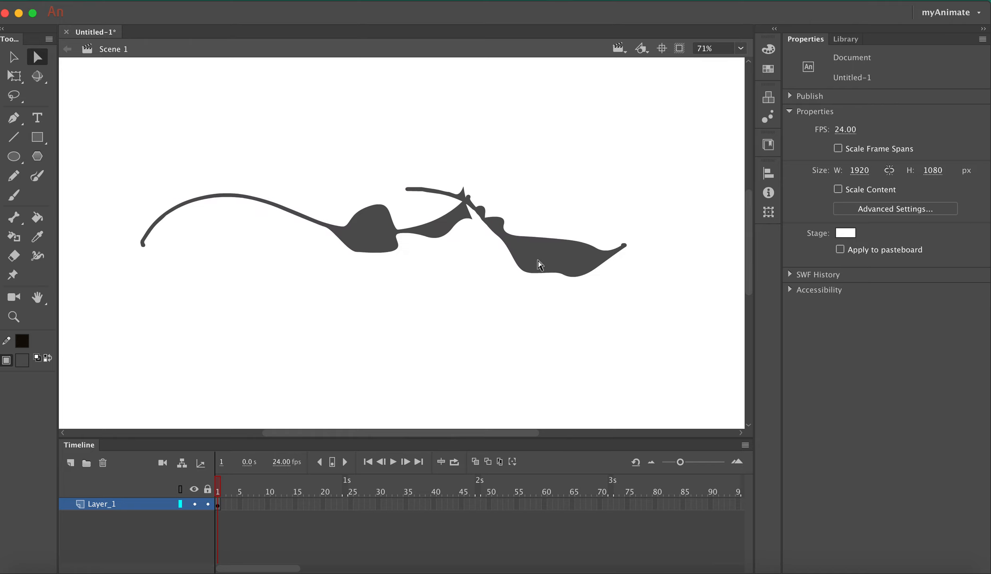
left_click(544, 275)
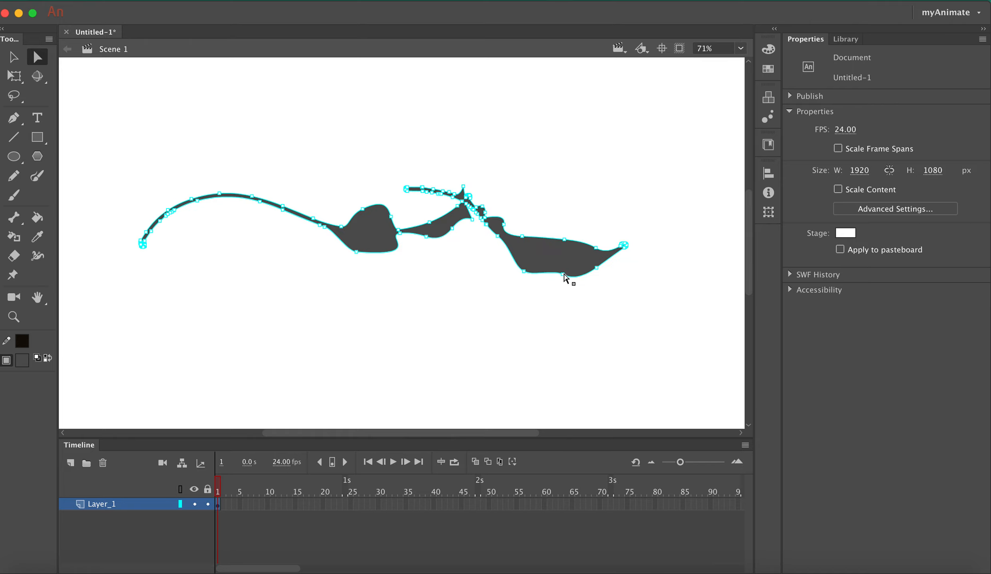
left_click_drag(563, 275, 571, 296)
Step: Select all of the shape's anchor points and move the whole shape slightly right and down on the stage
left_click_drag(678, 198, 68, 321)
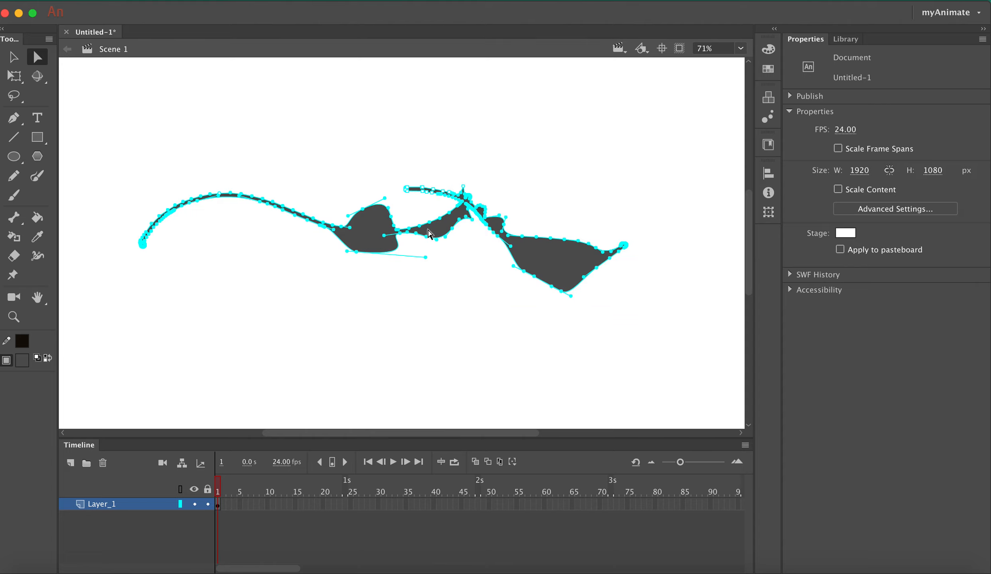
left_click_drag(439, 217, 457, 191)
left_click_drag(706, 144, 103, 318)
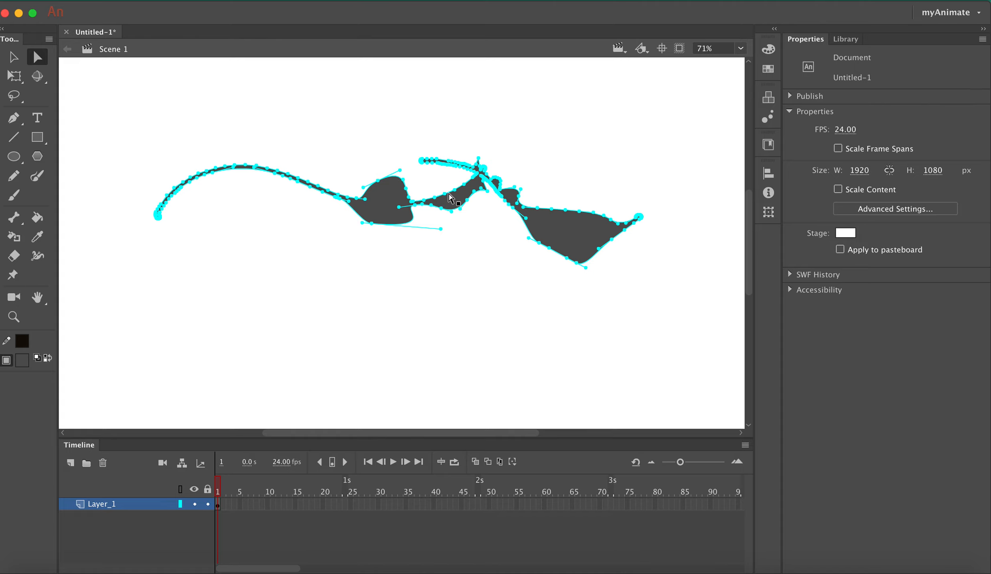
left_click_drag(448, 194, 445, 278)
left_click_drag(621, 278, 591, 273)
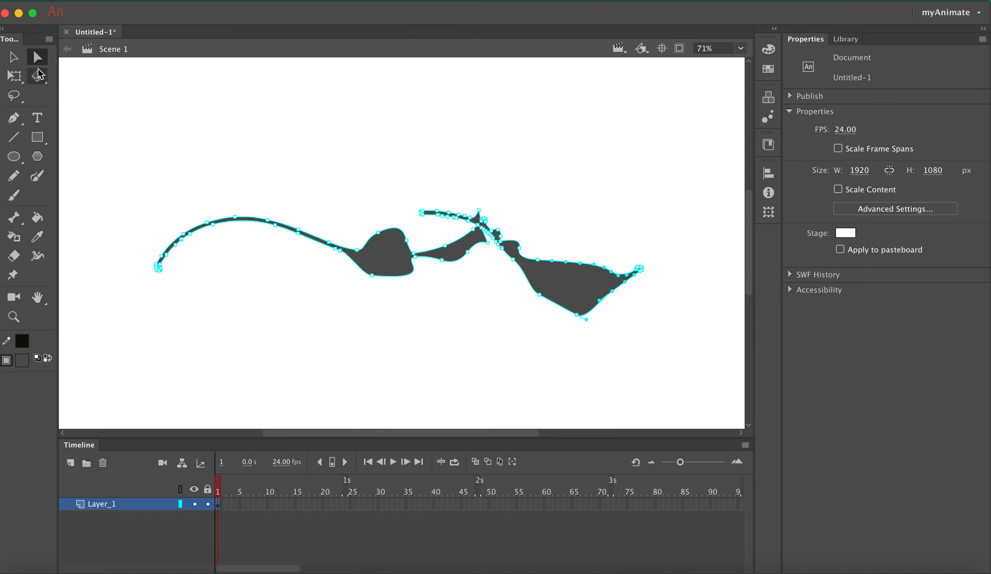
Step: Activate the Free Transform tool
left_click(14, 76)
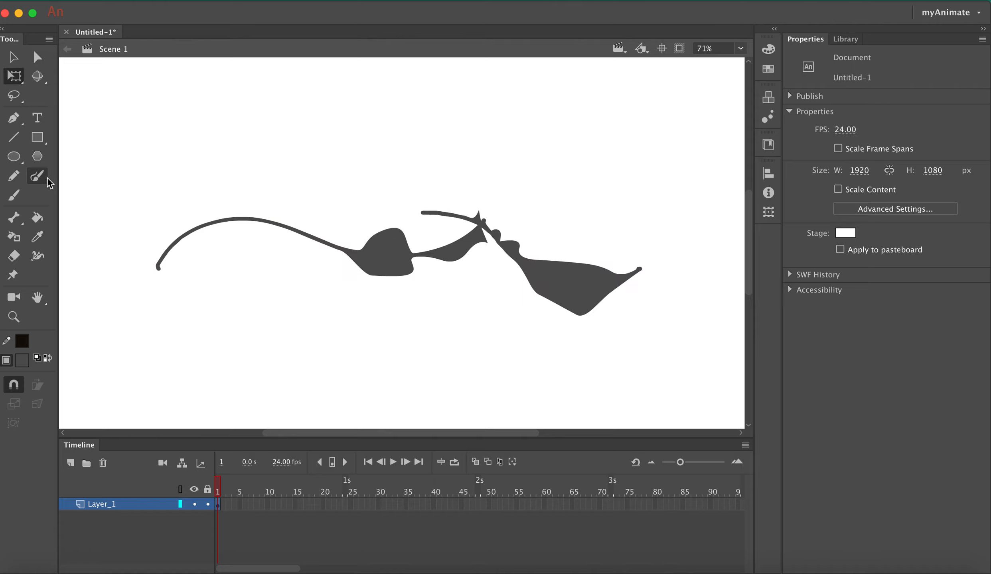